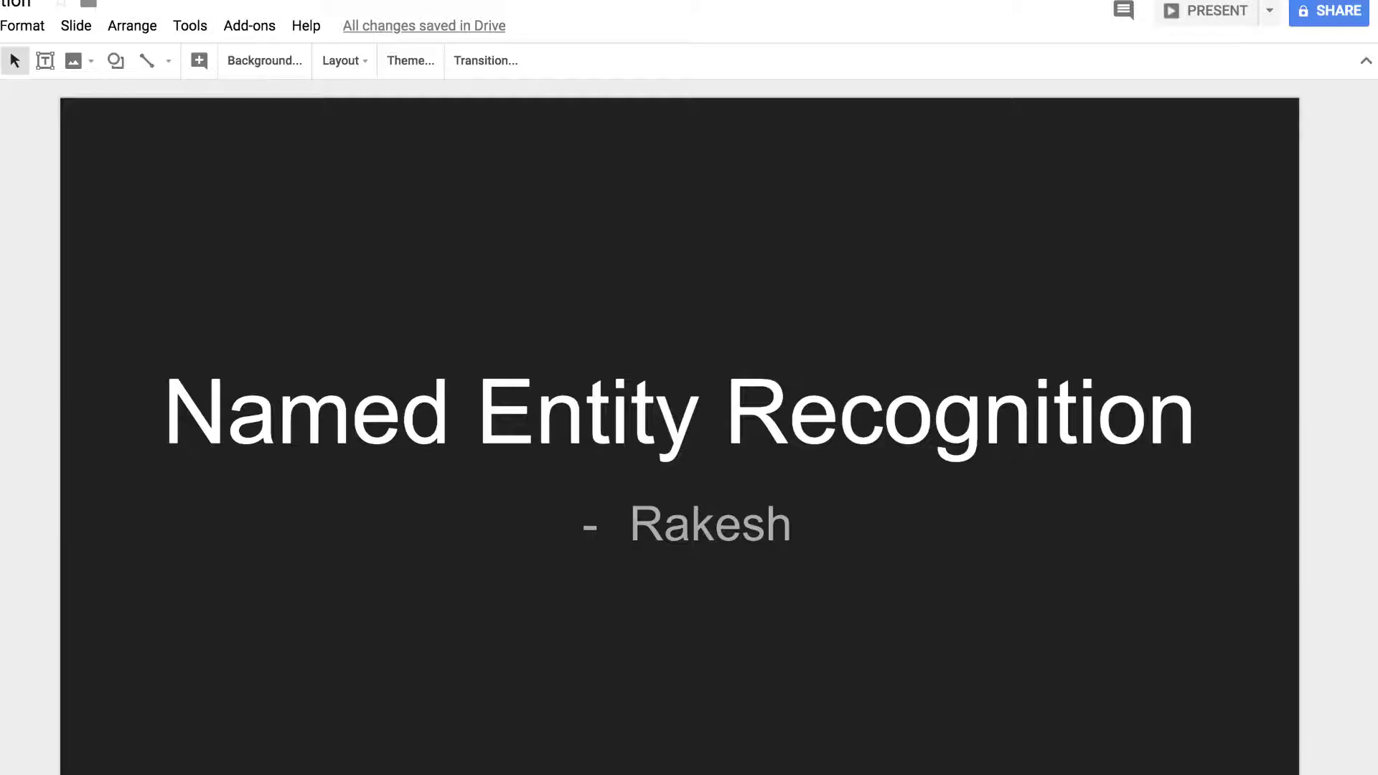
Advance from the title slide to the Named Entity Recognition slide
key(Down)
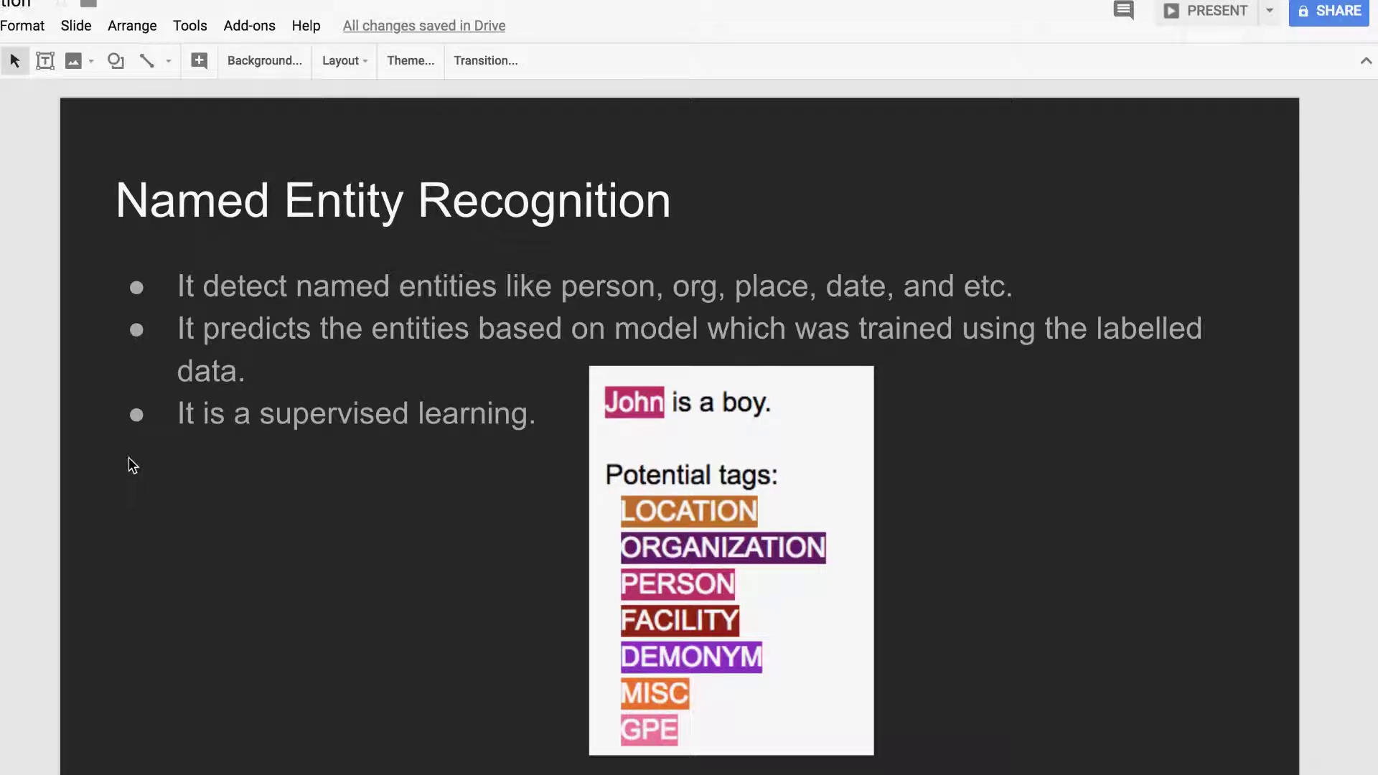
Handwrite 'John lives in India' beneath the bullet points
mouse_move(104, 479)
mouse_down()
mouse_move(130, 479)
mouse_move(106, 506)
mouse_move(134, 493)
mouse_move(153, 512)
mouse_move(164, 490)
mouse_move(173, 511)
mouse_move(228, 506)
mouse_up()
drag(234, 485, 274, 504)
mouse_move(284, 487)
mouse_down()
mouse_move(277, 506)
mouse_move(373, 513)
mouse_up()
mouse_move(358, 484)
mouse_down()
mouse_move(388, 483)
mouse_move(390, 512)
mouse_move(405, 513)
mouse_up()
mouse_move(422, 501)
mouse_down()
mouse_move(426, 476)
mouse_move(437, 512)
mouse_move(470, 498)
mouse_up()
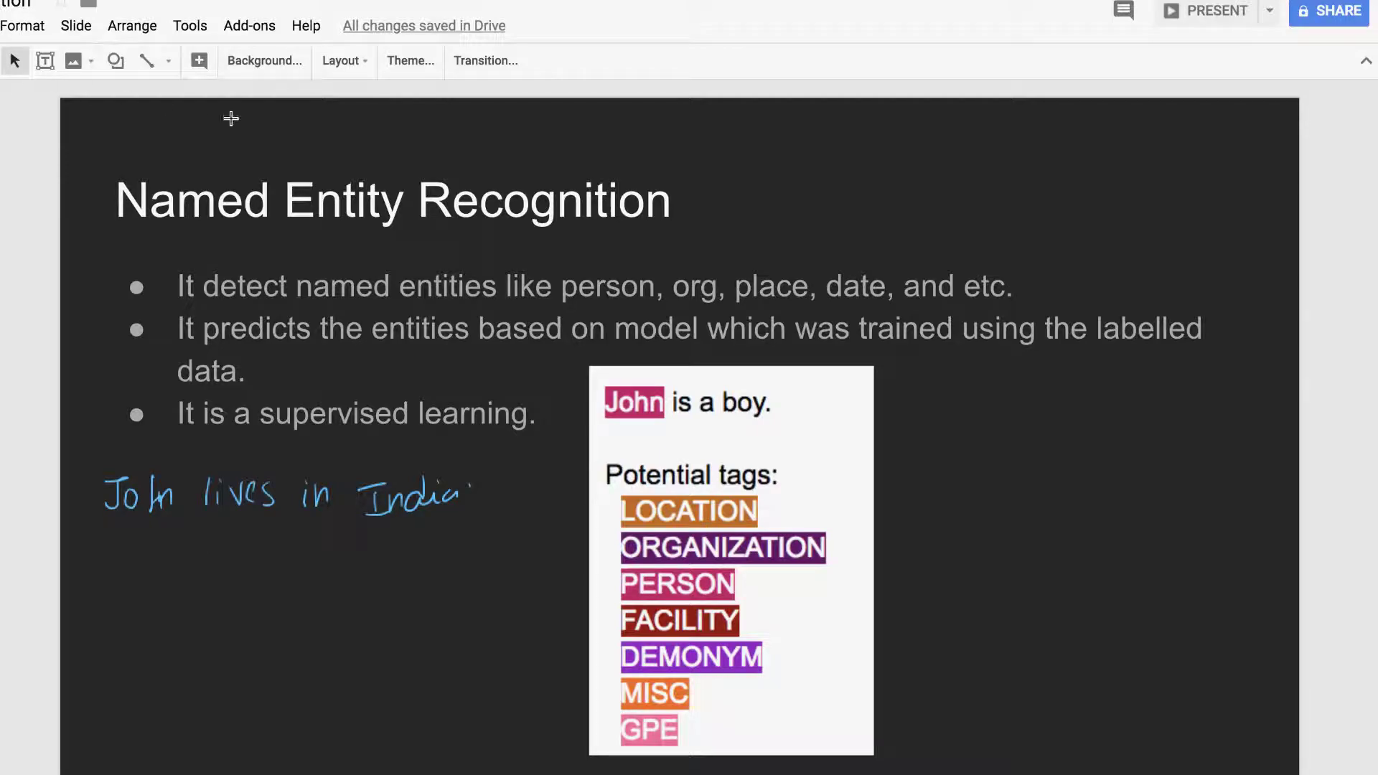
Underline John labelled P and India labelled LOC, and tick the LOCATION and PERSON tags
mouse_move(104, 537)
mouse_down()
mouse_move(185, 538)
mouse_move(151, 568)
mouse_up()
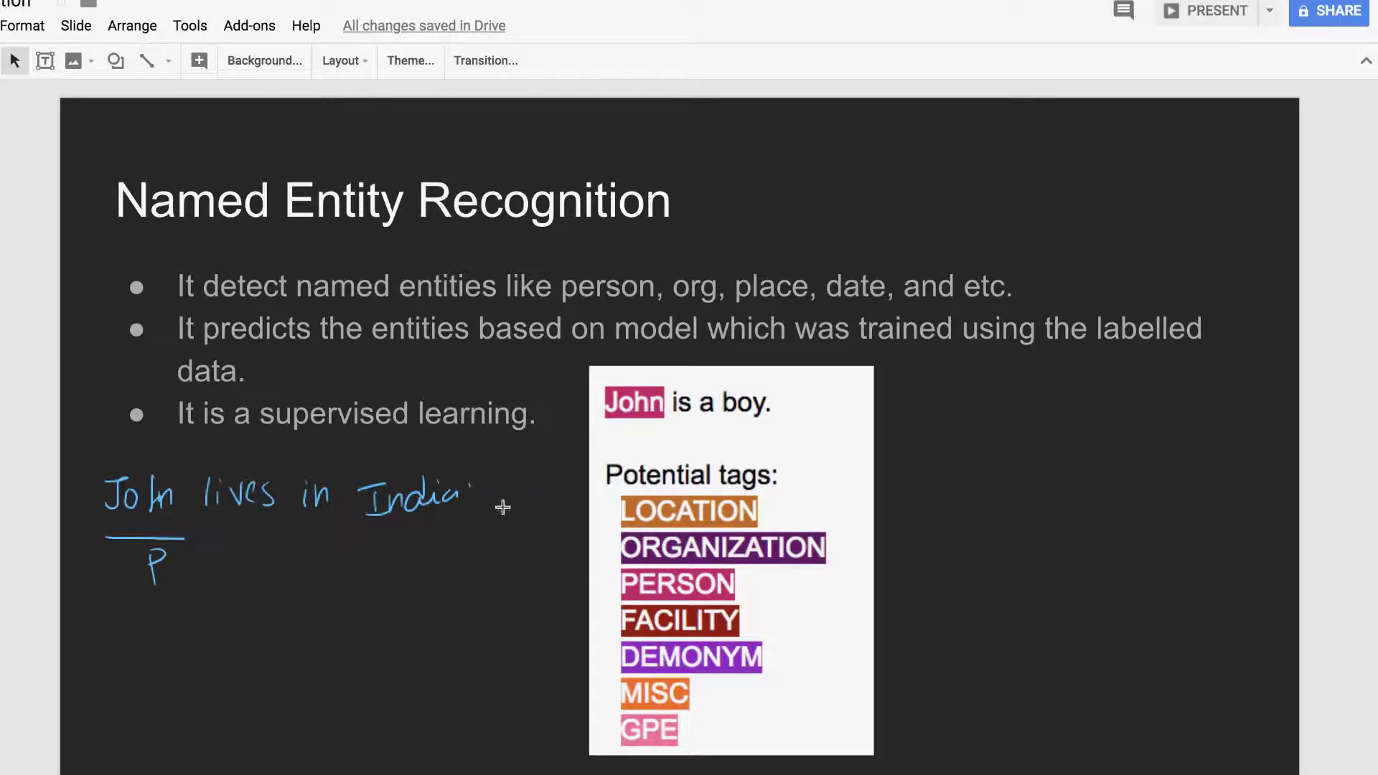
mouse_move(373, 534)
mouse_down()
mouse_move(469, 532)
mouse_move(418, 569)
mouse_up()
drag(433, 555, 469, 568)
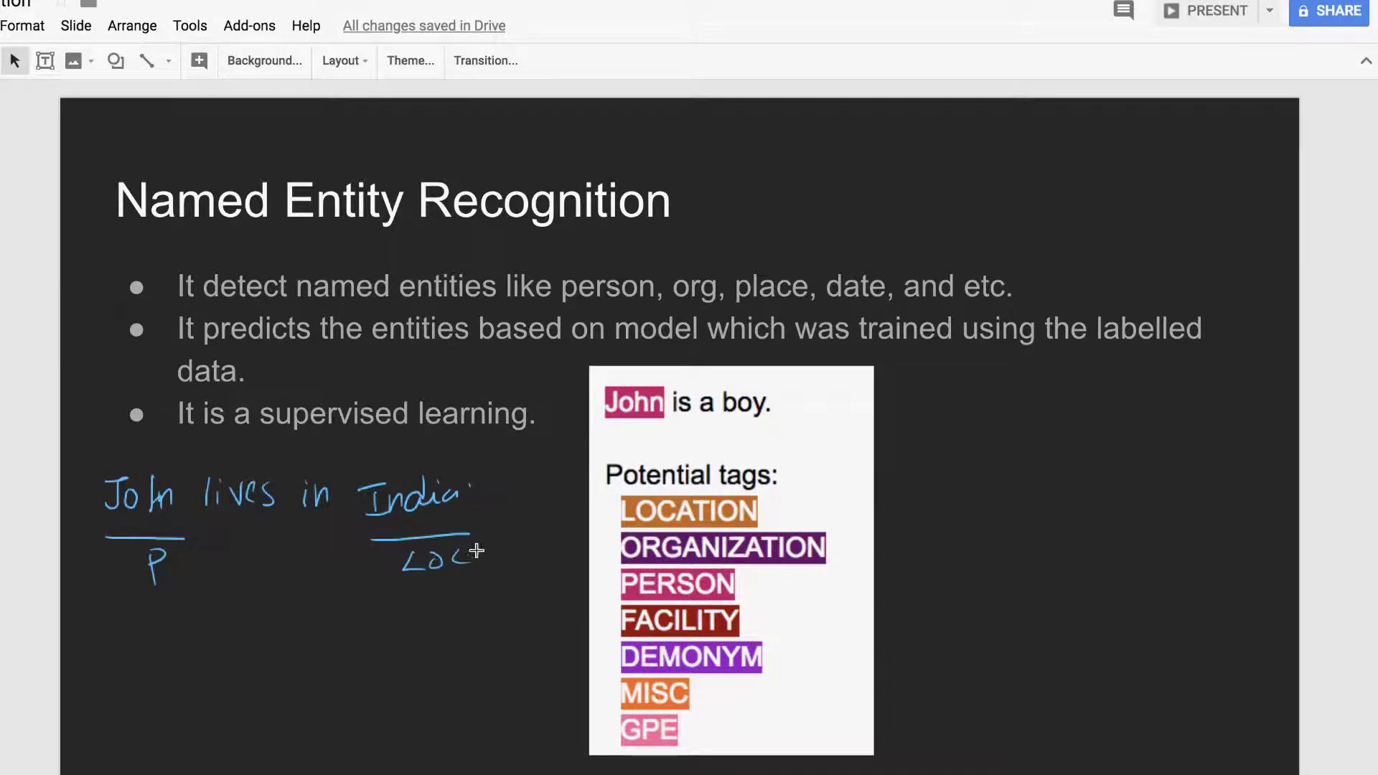
drag(768, 512, 825, 488)
drag(753, 585, 829, 555)
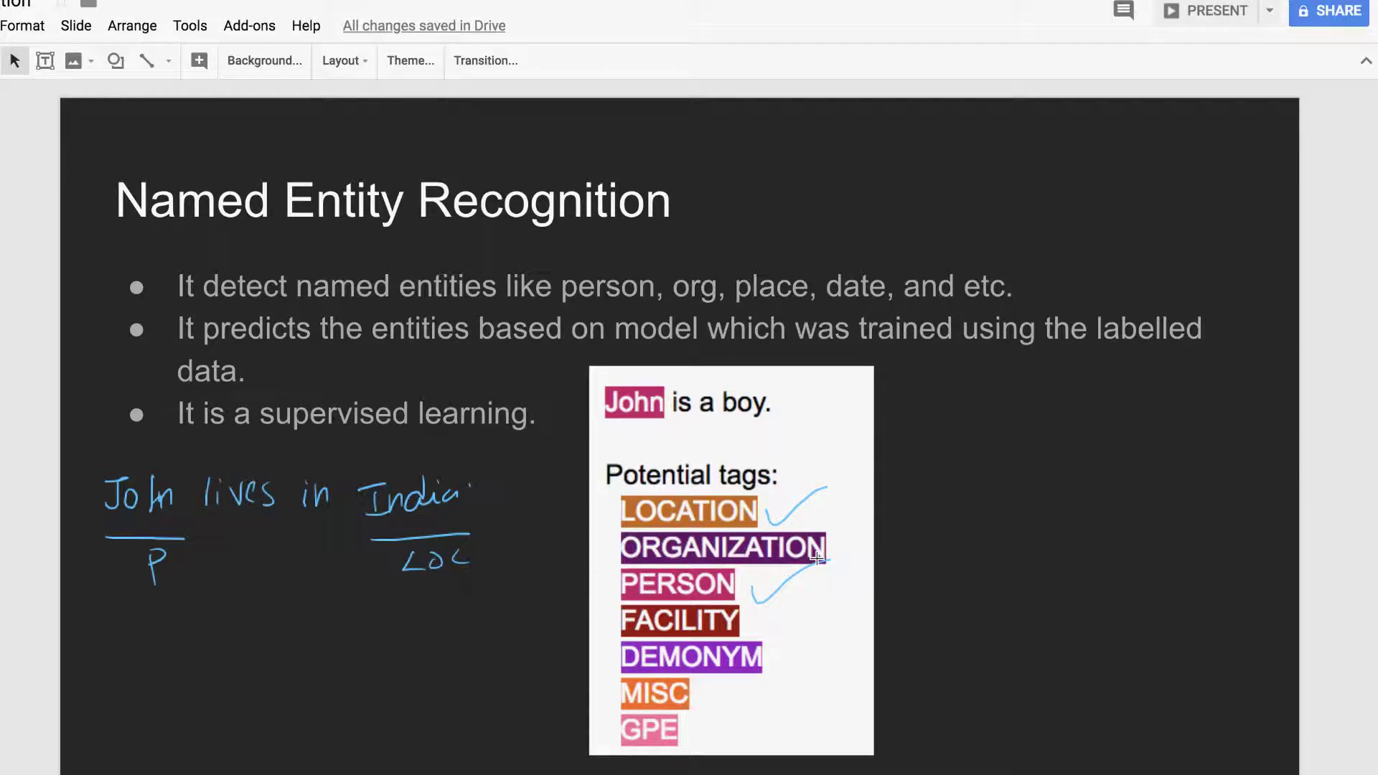
Underline 'supervised learning', 'entities based', 'model' and 'trained using the', then show the tagged example
drag(284, 432, 525, 452)
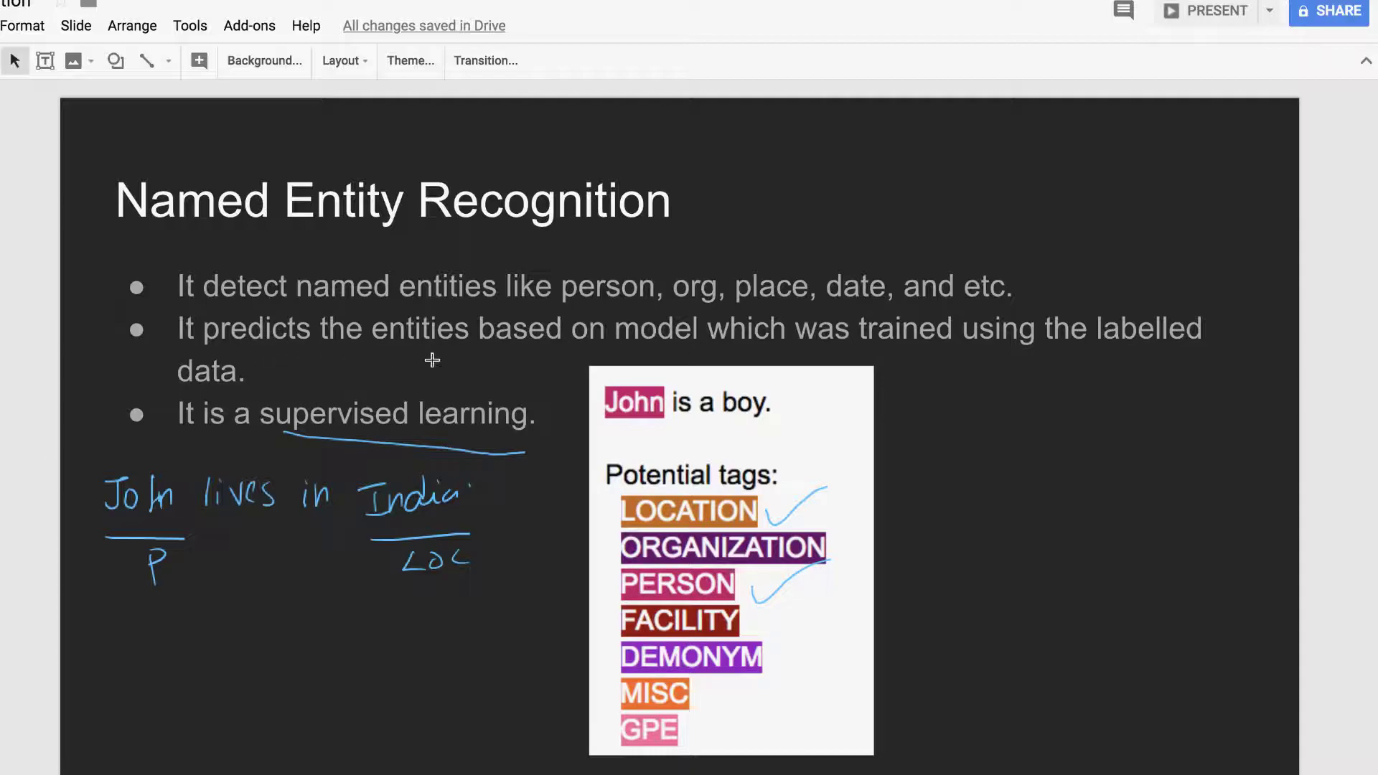
drag(435, 350, 545, 347)
drag(647, 346, 737, 348)
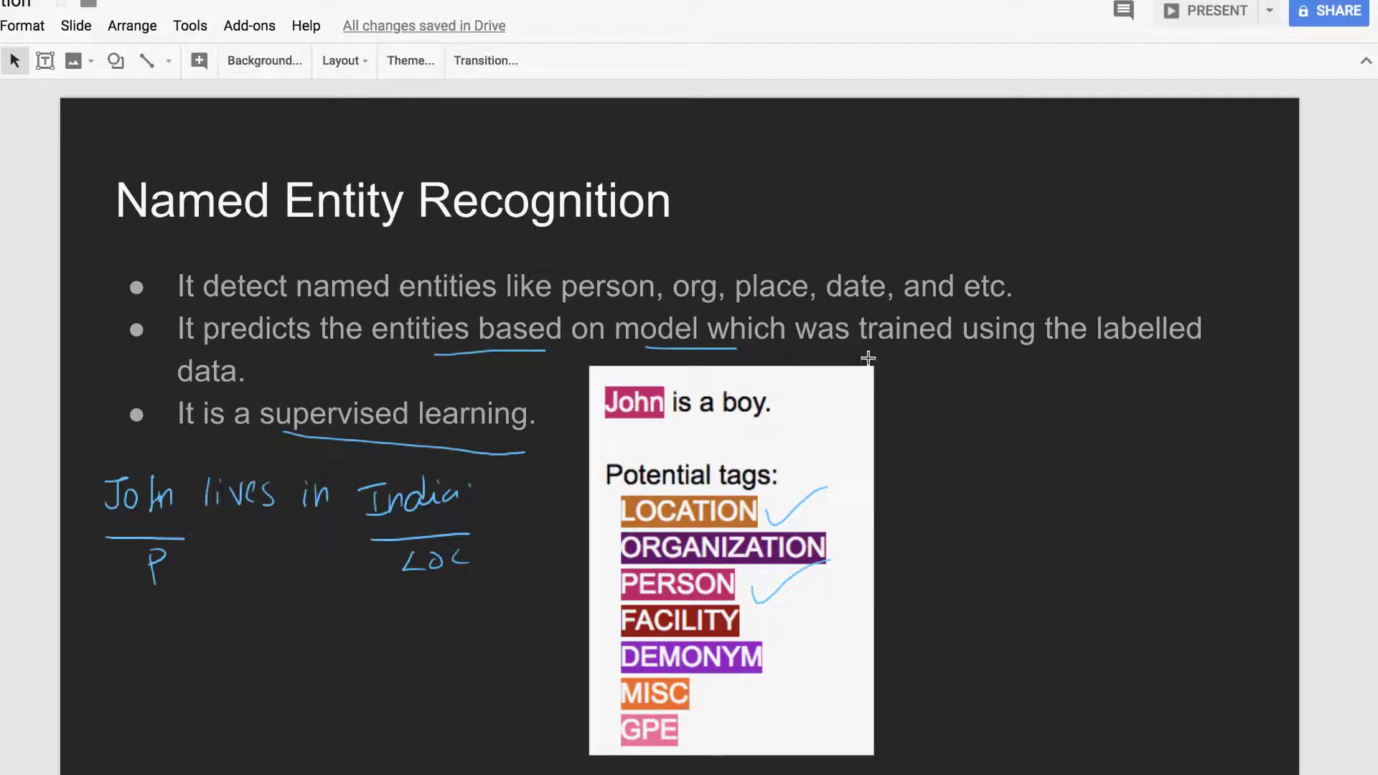
drag(868, 357, 1064, 353)
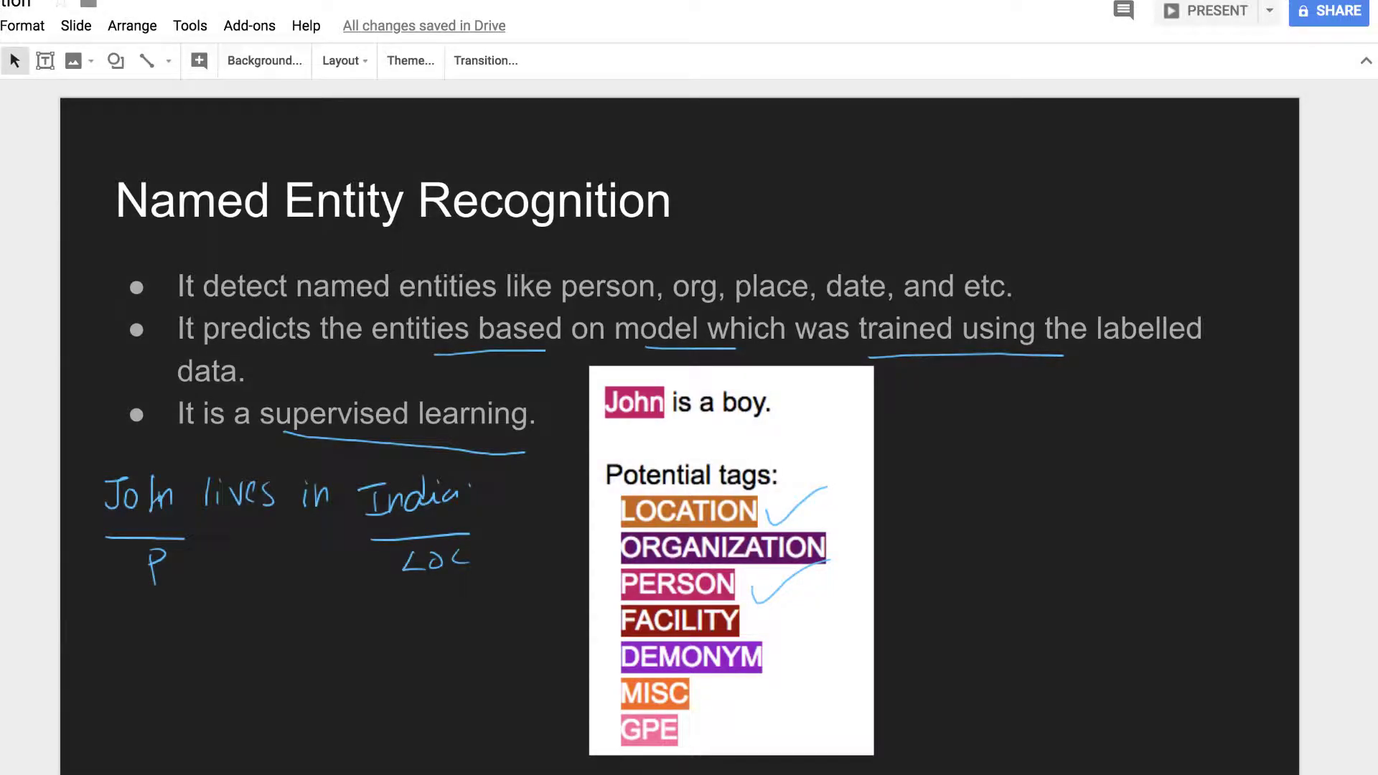
key(Down)
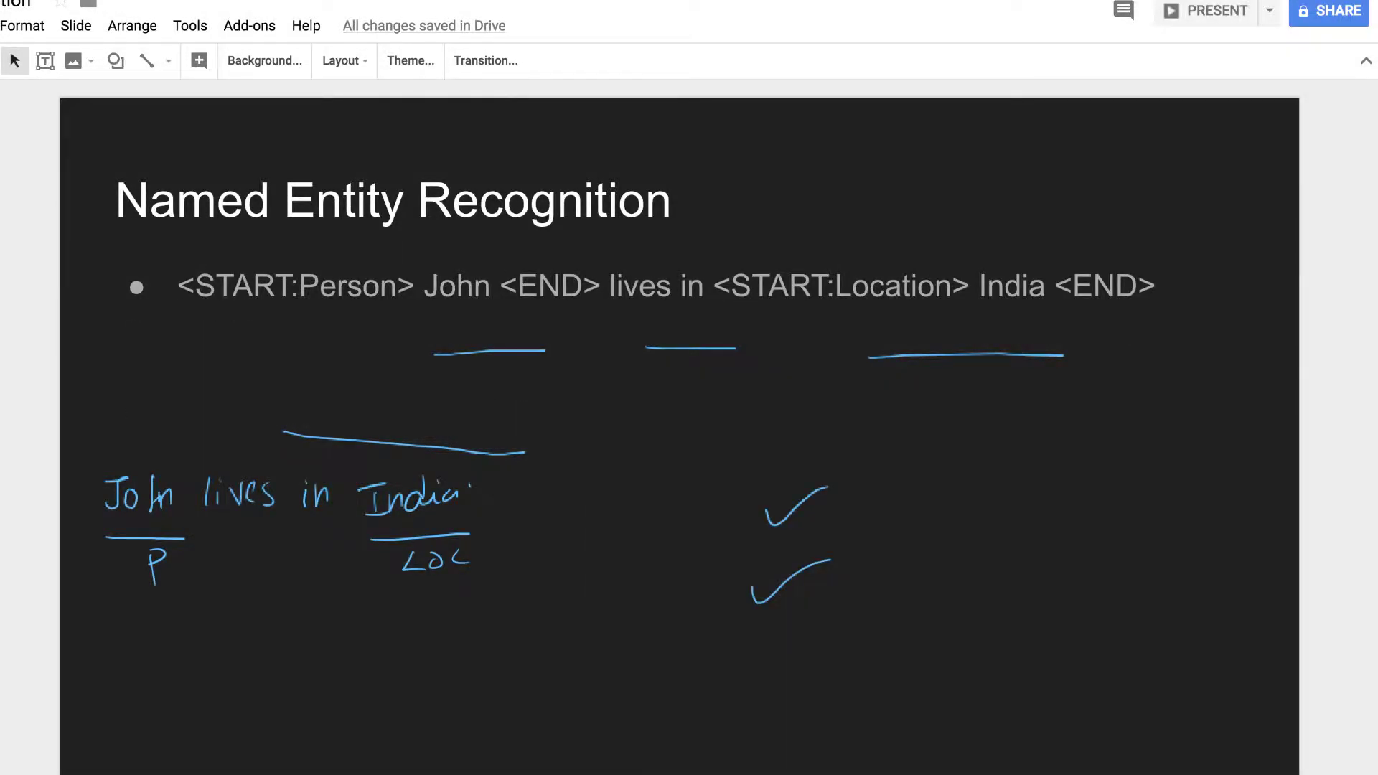
Erase all handwritten notes from the tagged-sentence slide and exit the pen tool
mouse_move(123, 555)
mouse_down()
mouse_move(354, 505)
mouse_move(429, 379)
mouse_move(925, 390)
mouse_move(742, 541)
mouse_up()
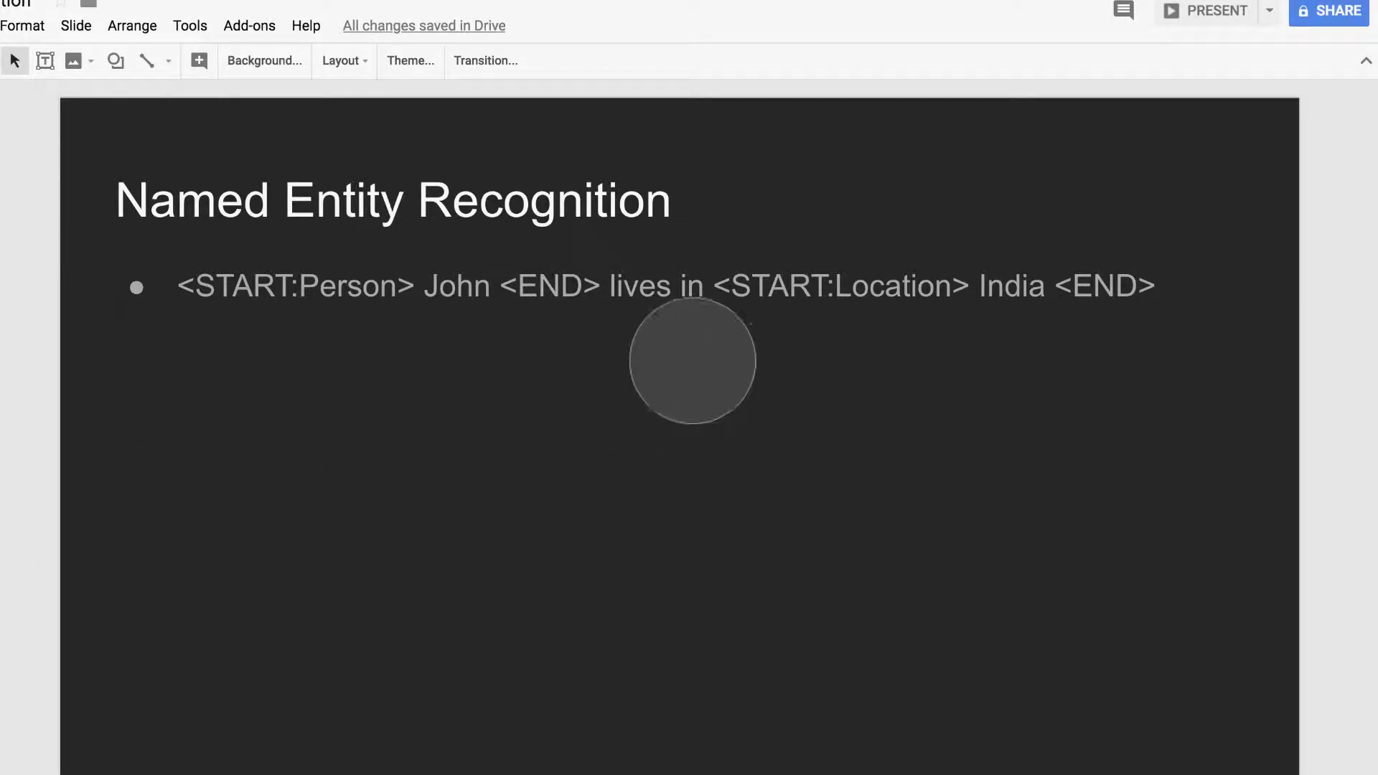
key(Escape)
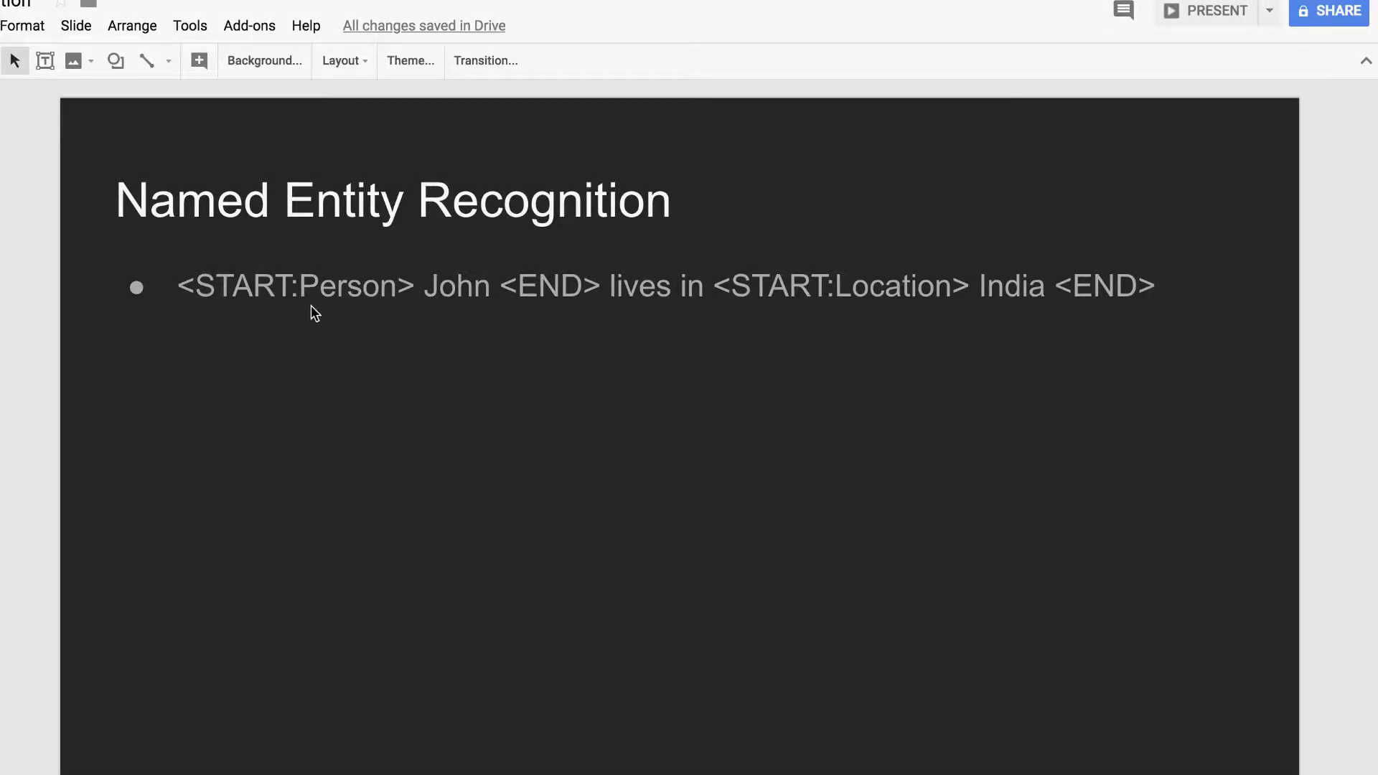
Underline the four START/END tag markers and handwrite '10,000 – 1M' beneath the sentence
drag(194, 319, 351, 311)
drag(510, 314, 592, 311)
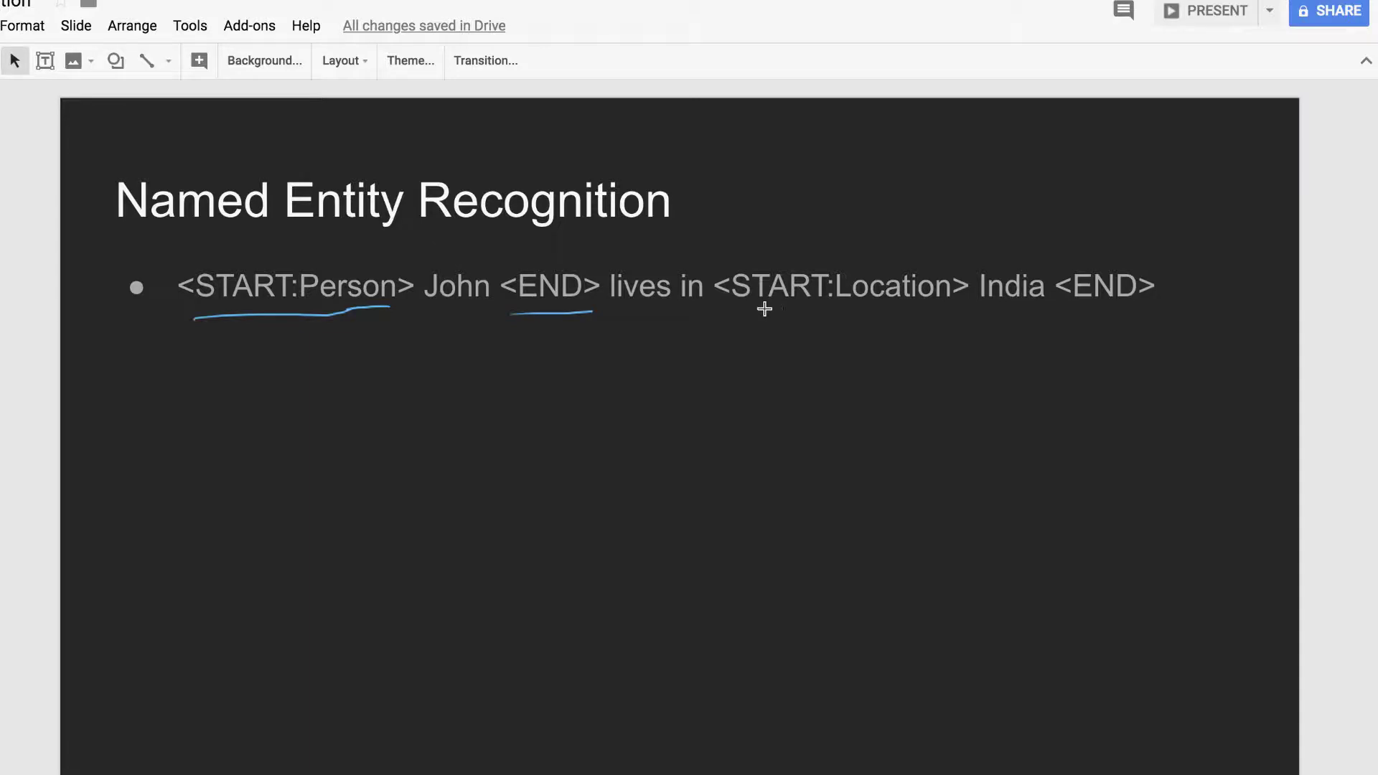
drag(765, 311, 920, 312)
drag(1085, 322, 1175, 319)
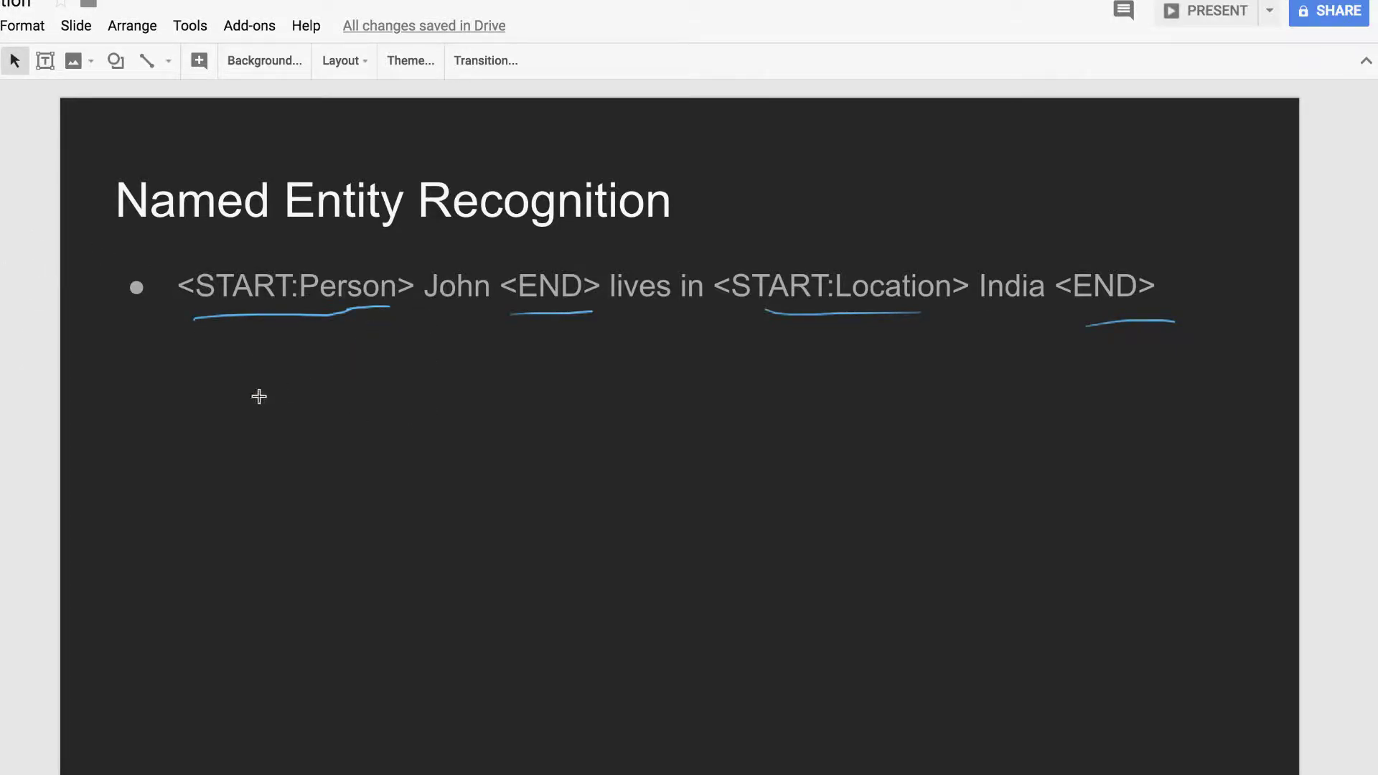
mouse_move(162, 338)
mouse_down()
mouse_move(162, 358)
mouse_move(177, 339)
mouse_up()
mouse_move(199, 351)
mouse_down()
mouse_move(196, 361)
mouse_move(241, 336)
mouse_move(320, 336)
mouse_move(383, 352)
mouse_up()
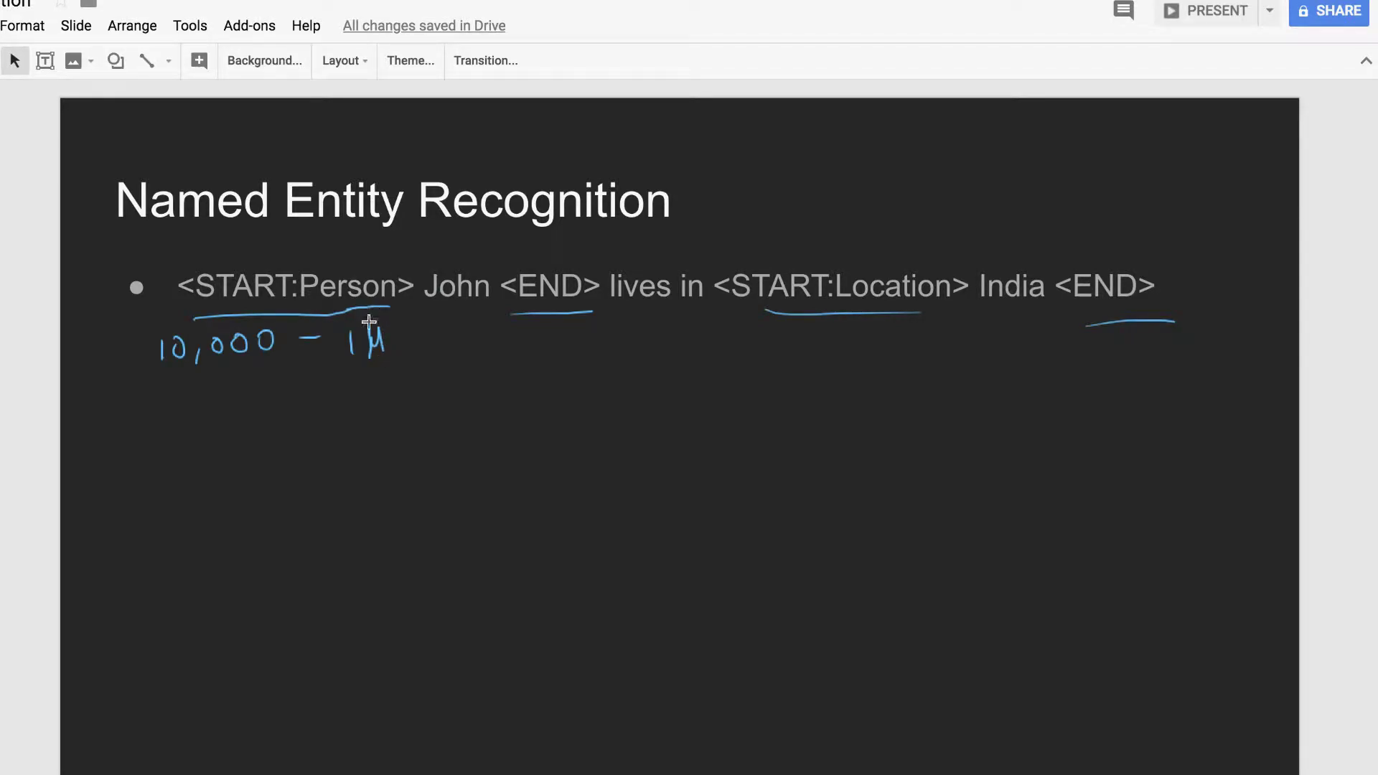
Handwrite 'Step1: Labelled data' below the range note
mouse_move(134, 385)
mouse_down()
mouse_move(115, 406)
mouse_move(199, 409)
mouse_up()
click(212, 396)
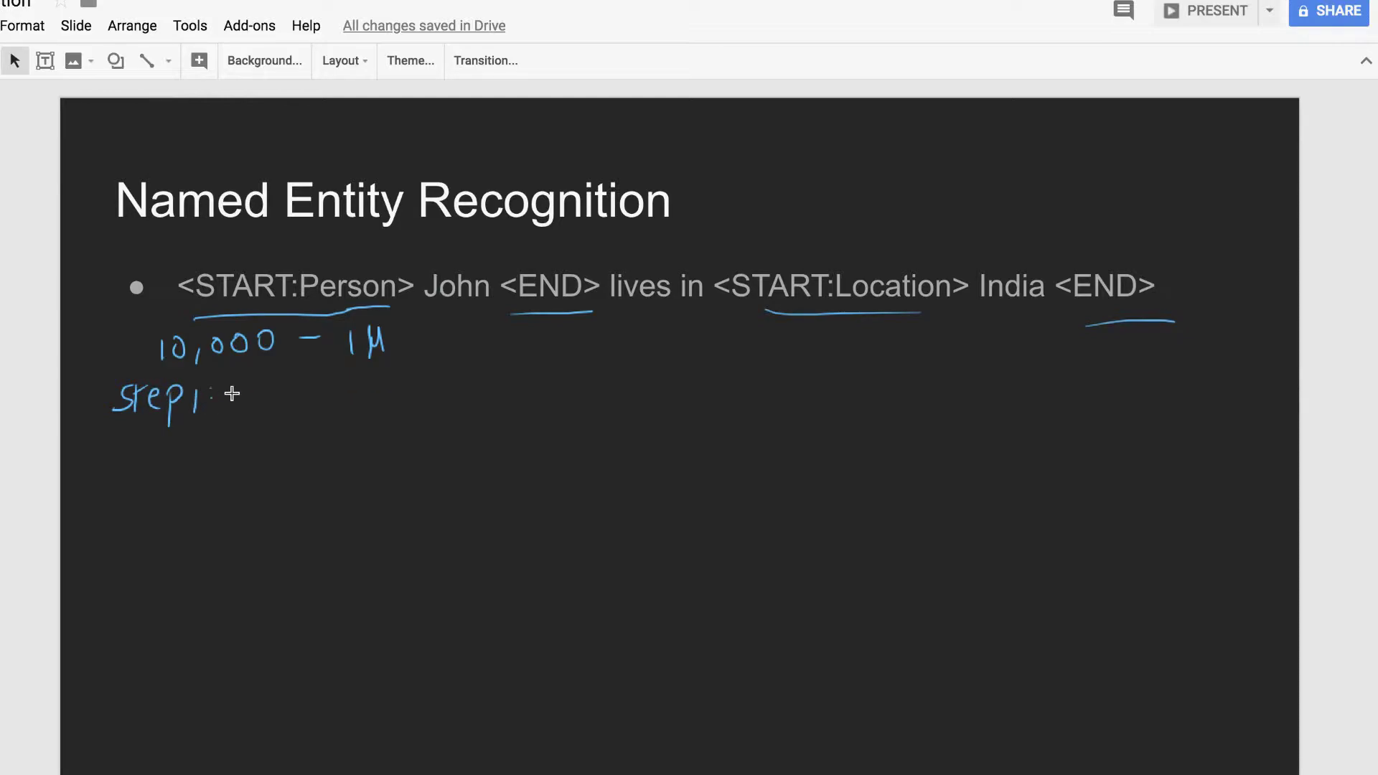
drag(275, 384, 264, 409)
mouse_move(289, 395)
mouse_down()
mouse_move(406, 359)
mouse_move(443, 366)
mouse_move(469, 392)
mouse_move(491, 368)
mouse_up()
drag(511, 372, 517, 386)
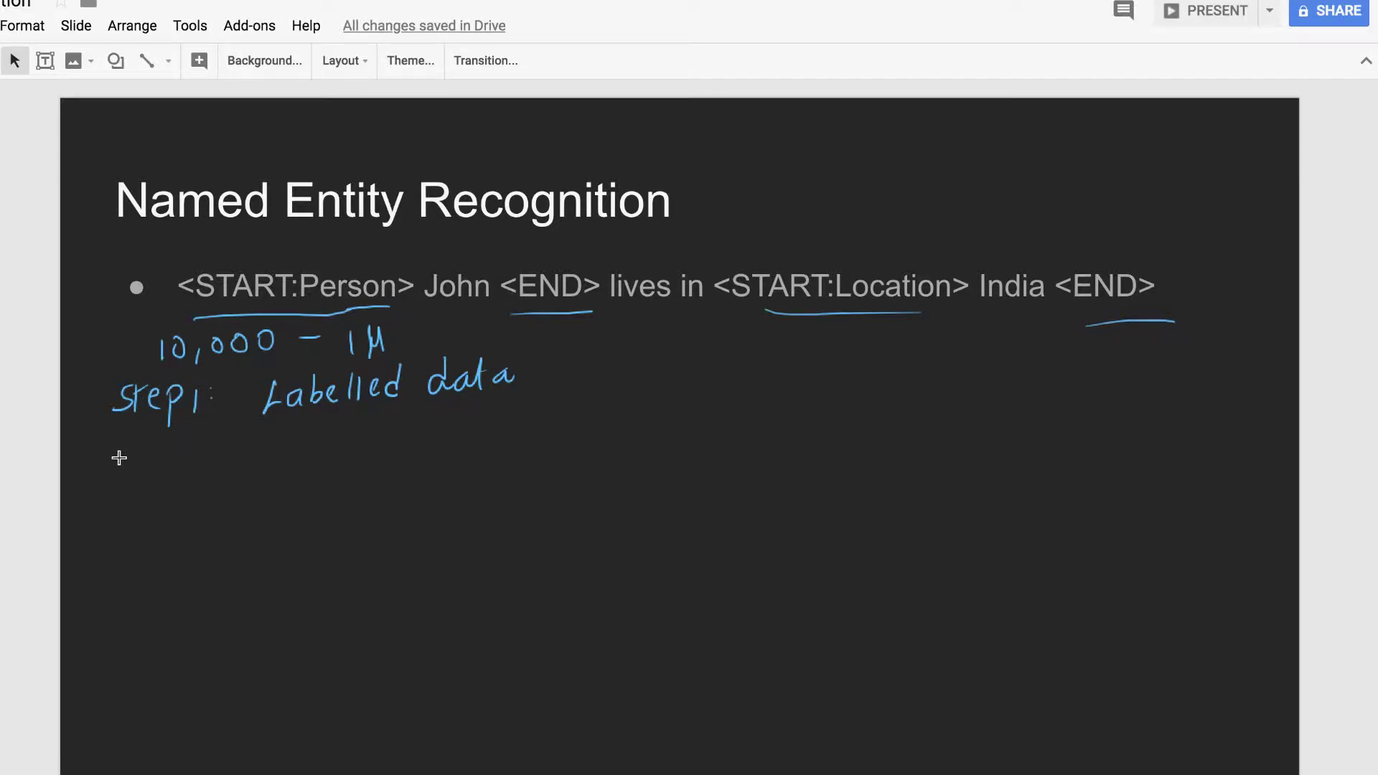
Handwrite 'Step2:' beneath the Step 1 line
mouse_move(130, 440)
mouse_down()
mouse_move(120, 463)
mouse_move(146, 450)
mouse_up()
drag(149, 459, 159, 465)
mouse_move(166, 448)
mouse_down()
mouse_move(165, 469)
mouse_move(203, 470)
mouse_up()
click(216, 451)
click(216, 463)
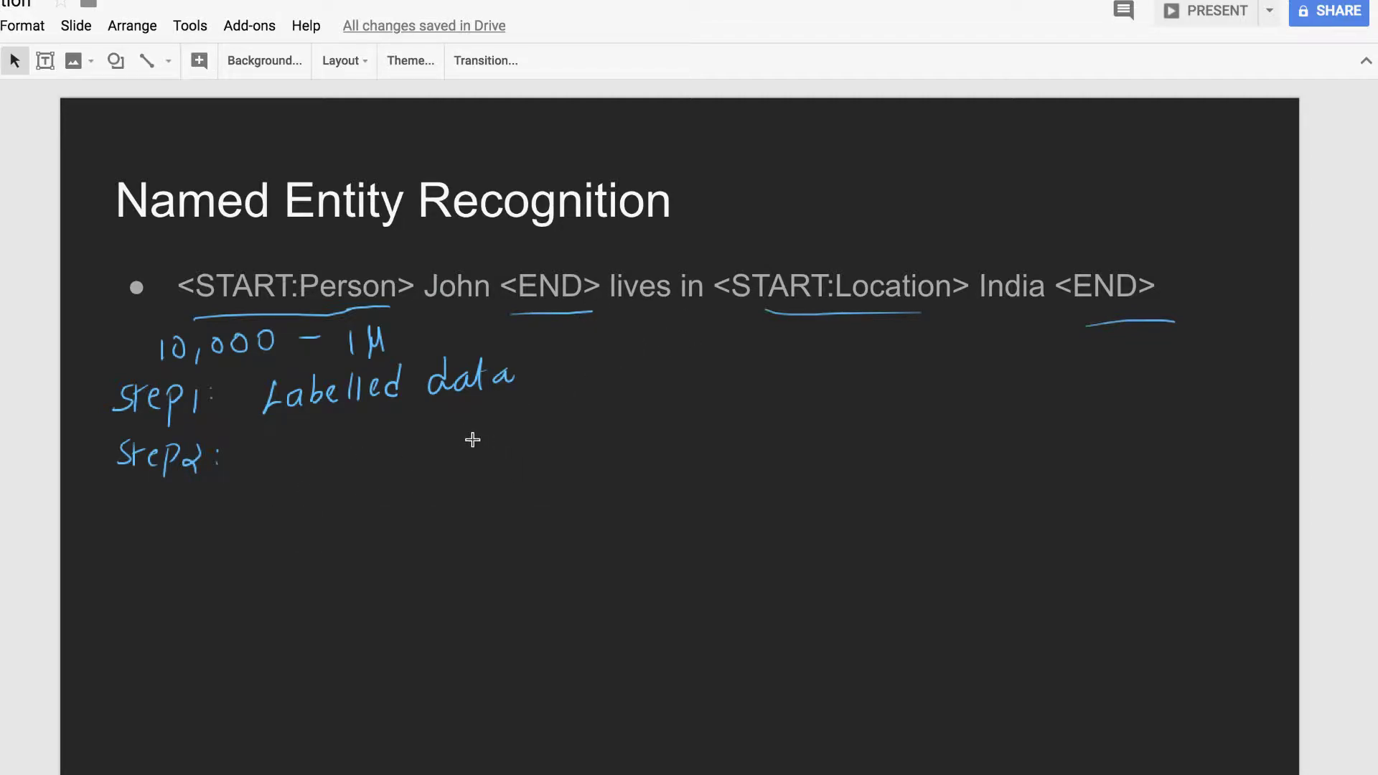
Draw a box and write 'Alg.' inside it
mouse_move(472, 439)
mouse_down()
mouse_move(582, 515)
mouse_move(479, 422)
mouse_up()
drag(498, 503, 538, 505)
click(558, 485)
drag(493, 457, 557, 447)
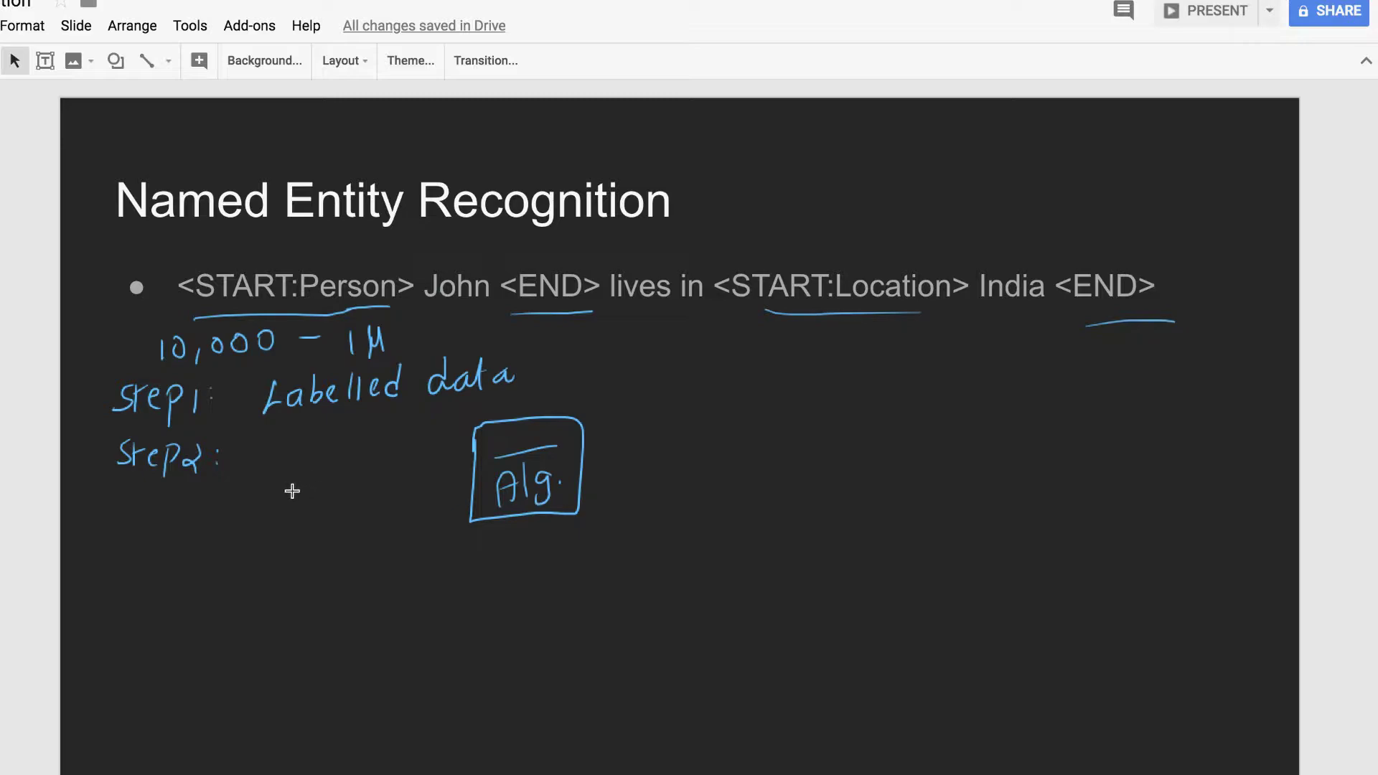
Sketch a bag holding S1, S2 and S3, with an arrow into the Alg. box
mouse_move(317, 479)
mouse_down()
mouse_move(347, 444)
mouse_move(308, 460)
mouse_up()
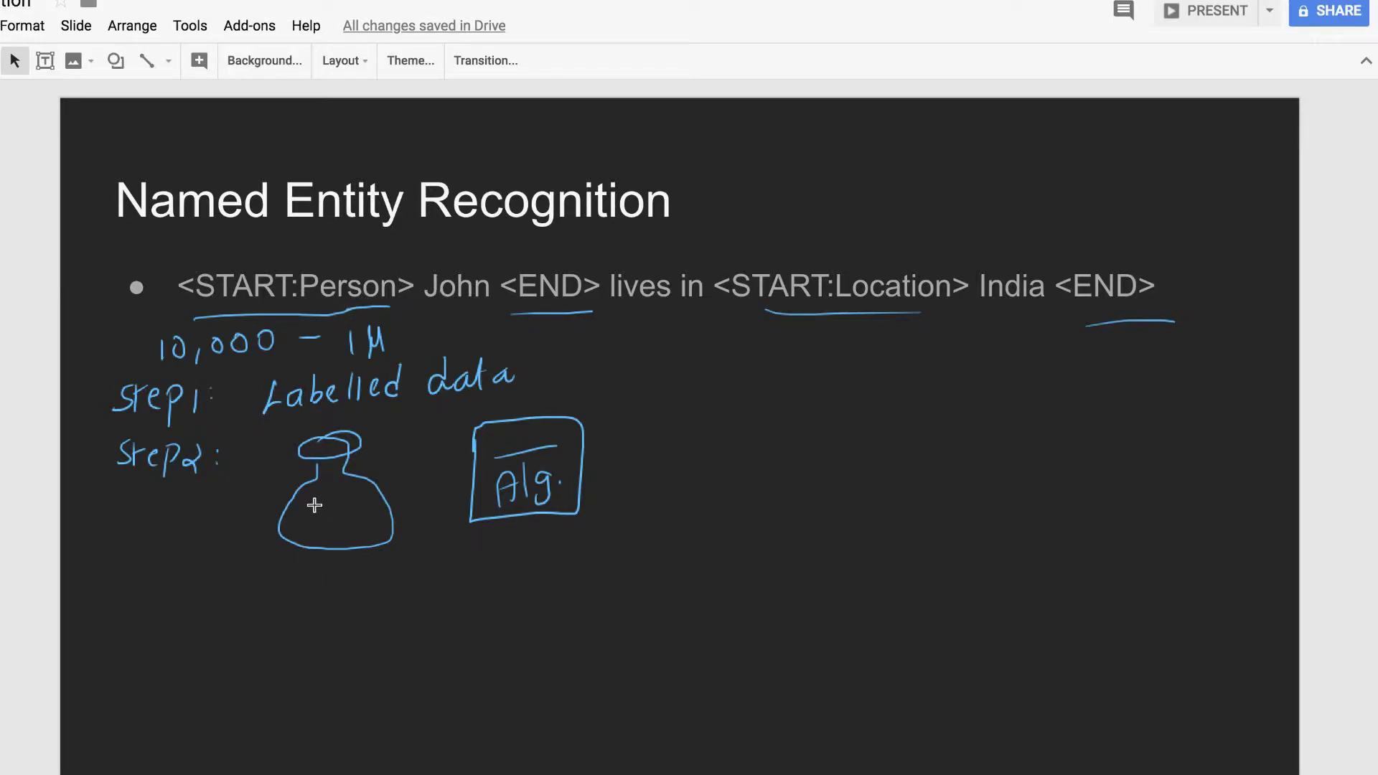
drag(327, 502, 315, 517)
mouse_move(340, 500)
mouse_down()
mouse_move(358, 528)
mouse_move(380, 517)
mouse_move(329, 545)
mouse_up()
drag(339, 533, 342, 545)
mouse_move(383, 490)
mouse_down()
mouse_move(482, 474)
mouse_move(441, 509)
mouse_up()
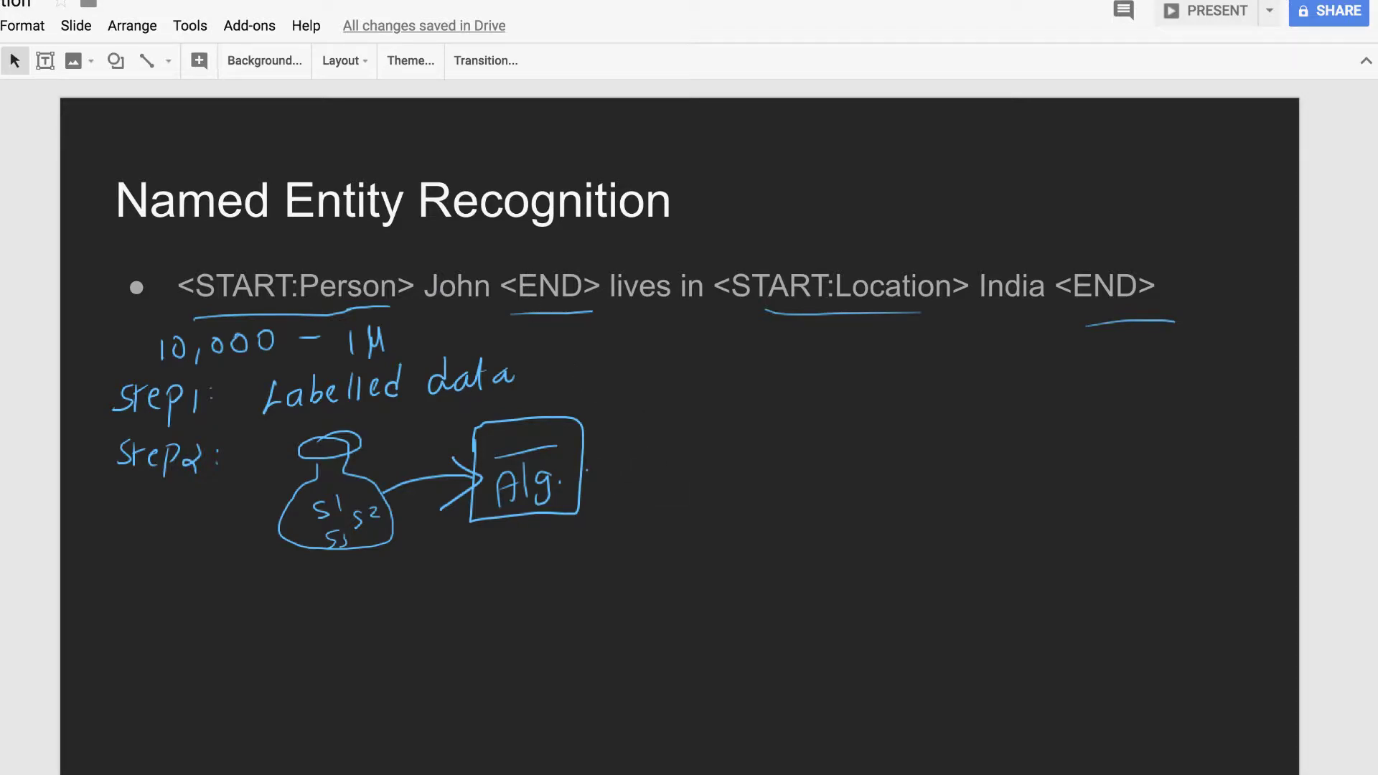
Draw an arrow from Alg. to a new box labelled 'Model'
mouse_move(586, 465)
mouse_down()
mouse_move(668, 457)
mouse_move(669, 476)
mouse_up()
mouse_move(741, 439)
mouse_down()
mouse_move(732, 483)
mouse_move(762, 423)
mouse_up()
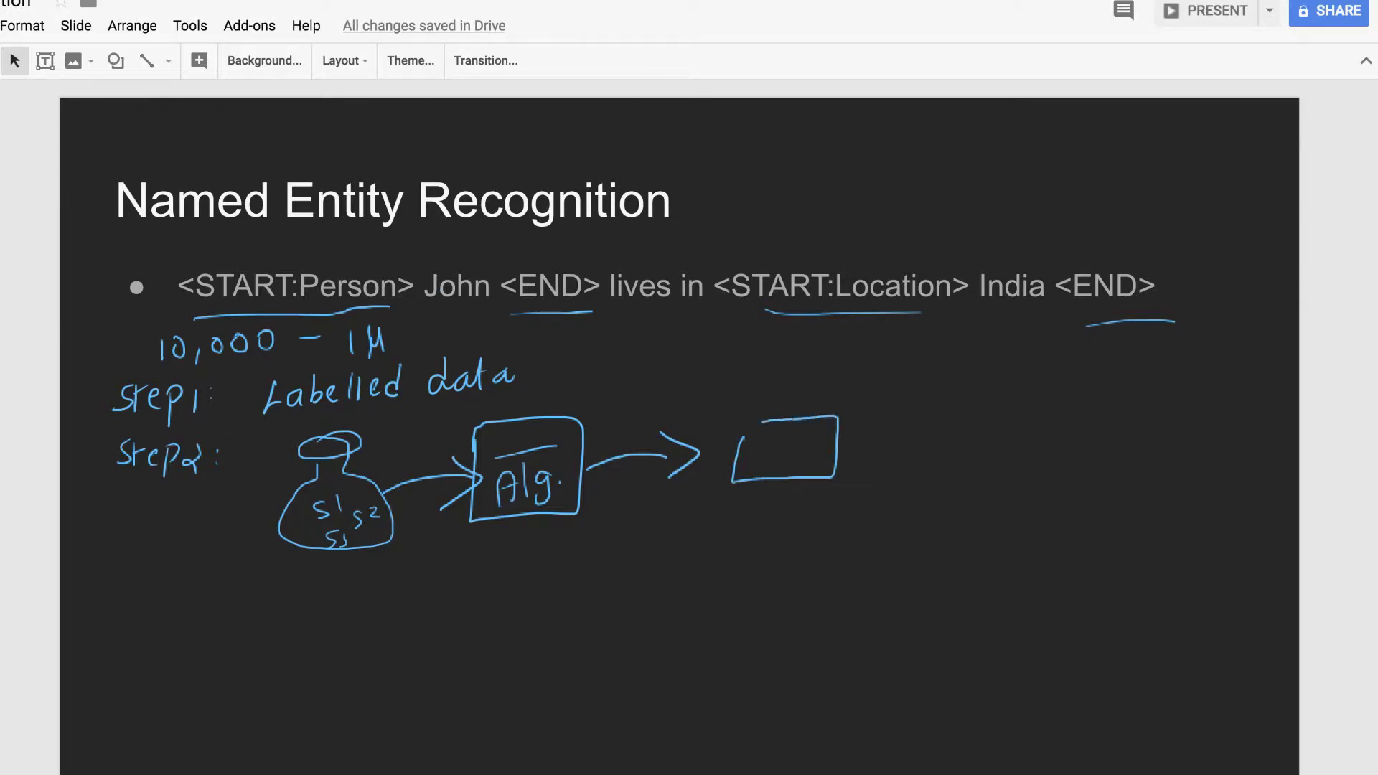
mouse_move(751, 470)
mouse_down()
mouse_move(797, 452)
mouse_move(828, 468)
mouse_up()
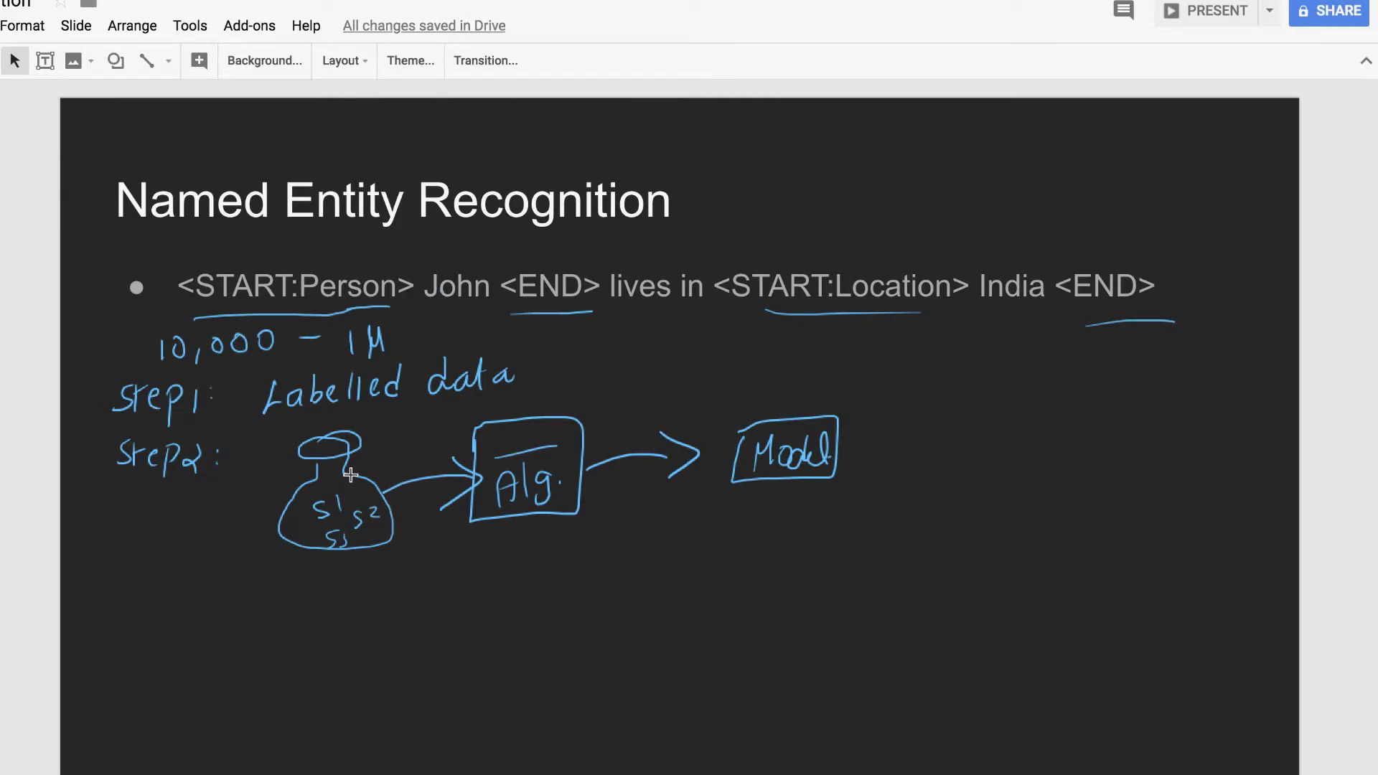
Handwrite 'Training' beside the Model box
drag(952, 428, 969, 428)
drag(964, 431, 965, 452)
drag(981, 437, 982, 452)
click(1021, 396)
click(1064, 405)
mouse_move(1064, 422)
mouse_down()
mouse_move(1065, 436)
mouse_move(1104, 441)
mouse_up()
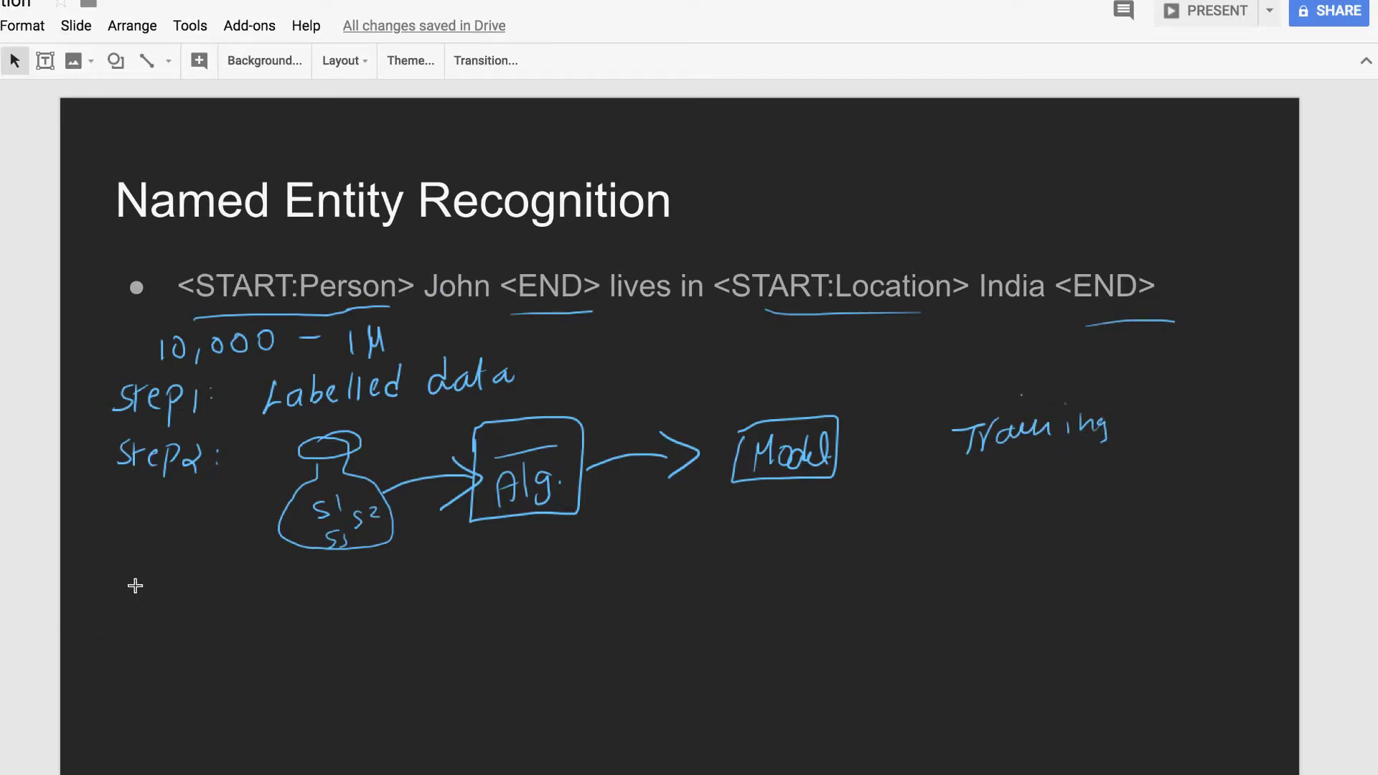
Handwrite 'Step3: Test!' below the diagram
mouse_move(139, 583)
mouse_down()
mouse_move(126, 609)
mouse_move(168, 603)
mouse_up()
mouse_move(175, 594)
mouse_down()
mouse_move(177, 626)
mouse_move(206, 612)
mouse_move(327, 607)
mouse_up()
click(229, 590)
click(229, 607)
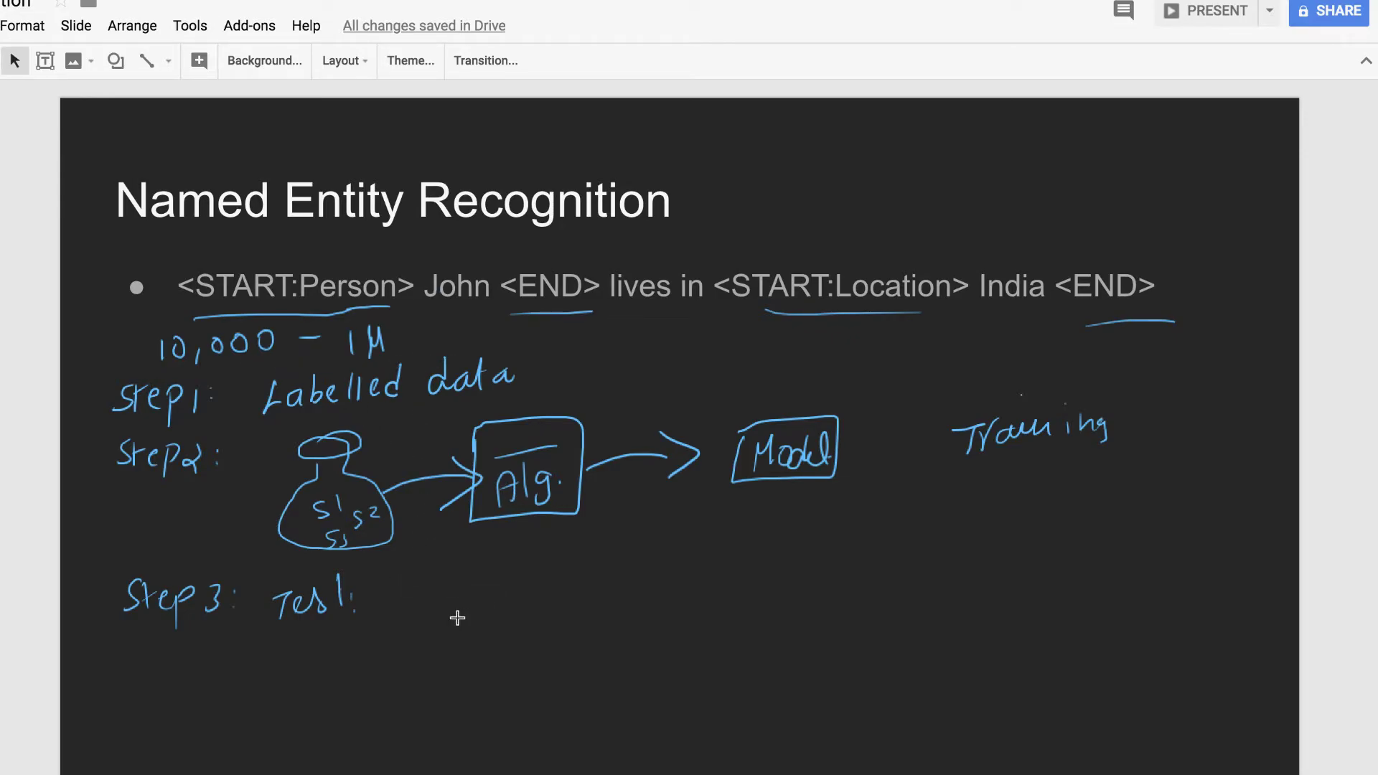
Draw a 'Model' box under Step 3 with an input arrow beneath it
mouse_move(438, 588)
mouse_down()
mouse_move(436, 666)
mouse_move(452, 579)
mouse_up()
mouse_move(465, 640)
mouse_down()
mouse_move(497, 605)
mouse_move(555, 592)
mouse_move(558, 625)
mouse_up()
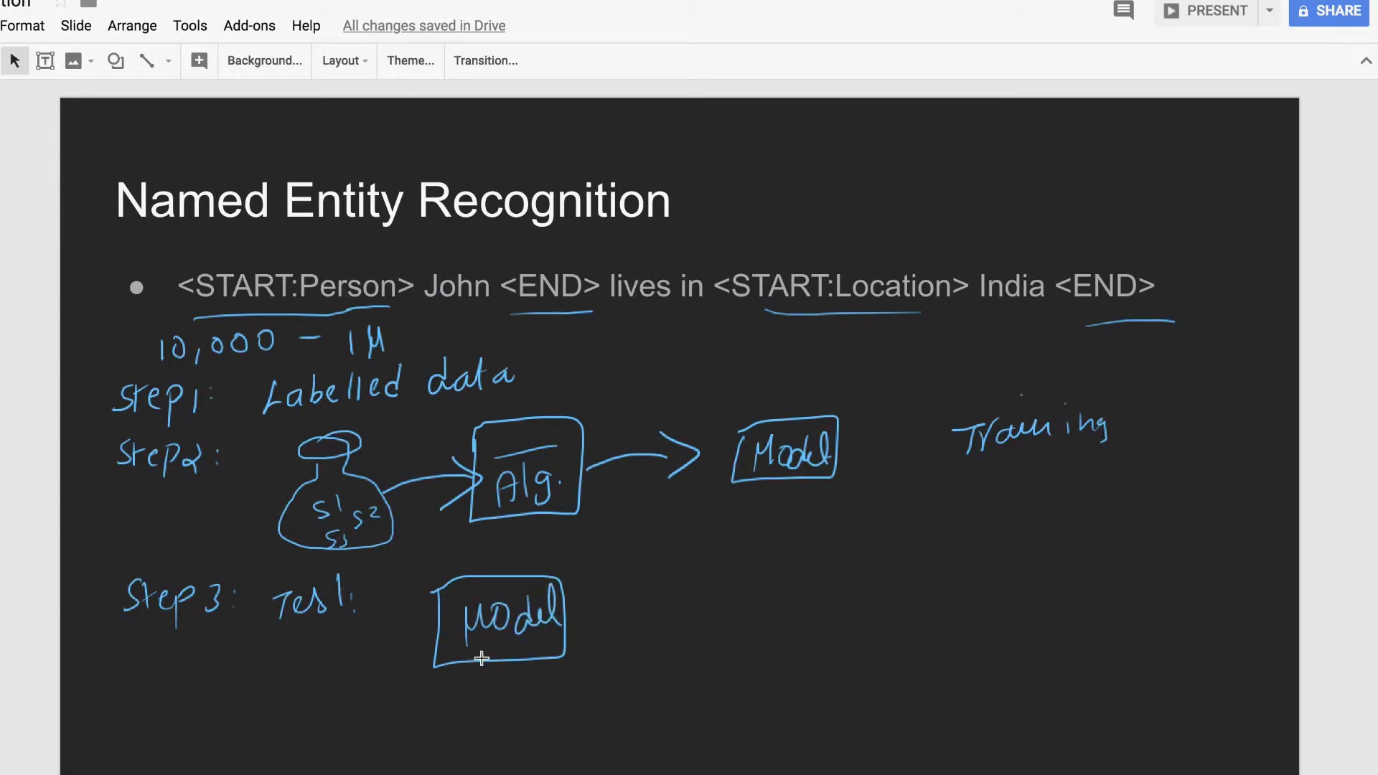
mouse_move(503, 673)
mouse_down()
mouse_move(503, 710)
mouse_move(521, 694)
mouse_up()
Handwrite the example sentence 'Rakesh lives in chennai' to the right of the box
mouse_move(748, 590)
mouse_down()
mouse_move(738, 609)
mouse_move(782, 611)
mouse_up()
mouse_move(797, 590)
mouse_down()
mouse_move(798, 609)
mouse_move(839, 593)
mouse_move(932, 599)
mouse_up()
mouse_move(952, 560)
mouse_down()
mouse_move(965, 597)
mouse_move(986, 597)
mouse_up()
drag(986, 581, 1001, 597)
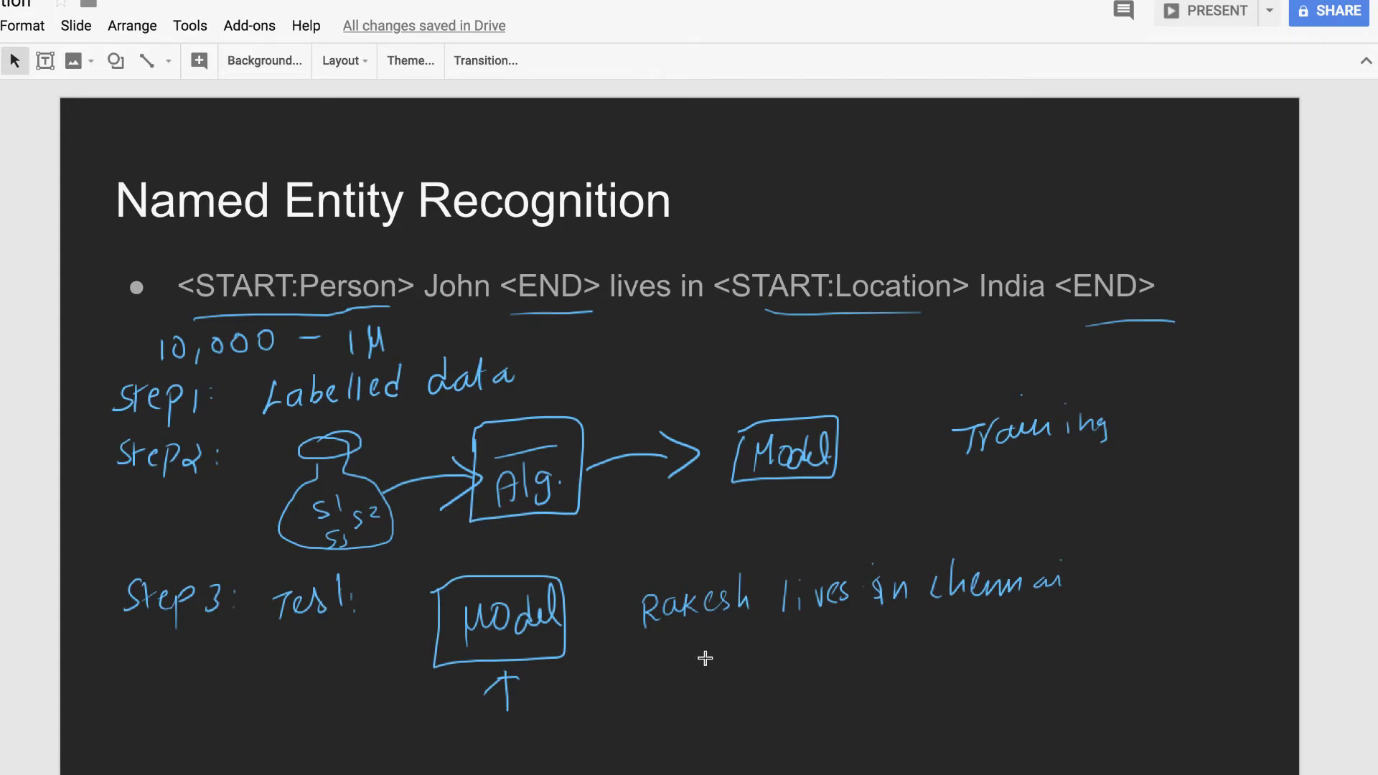
Underline the name with a P tag and chennai with a Loc tag
mouse_move(649, 643)
mouse_down()
mouse_move(773, 635)
mouse_move(706, 687)
mouse_up()
drag(703, 653, 708, 669)
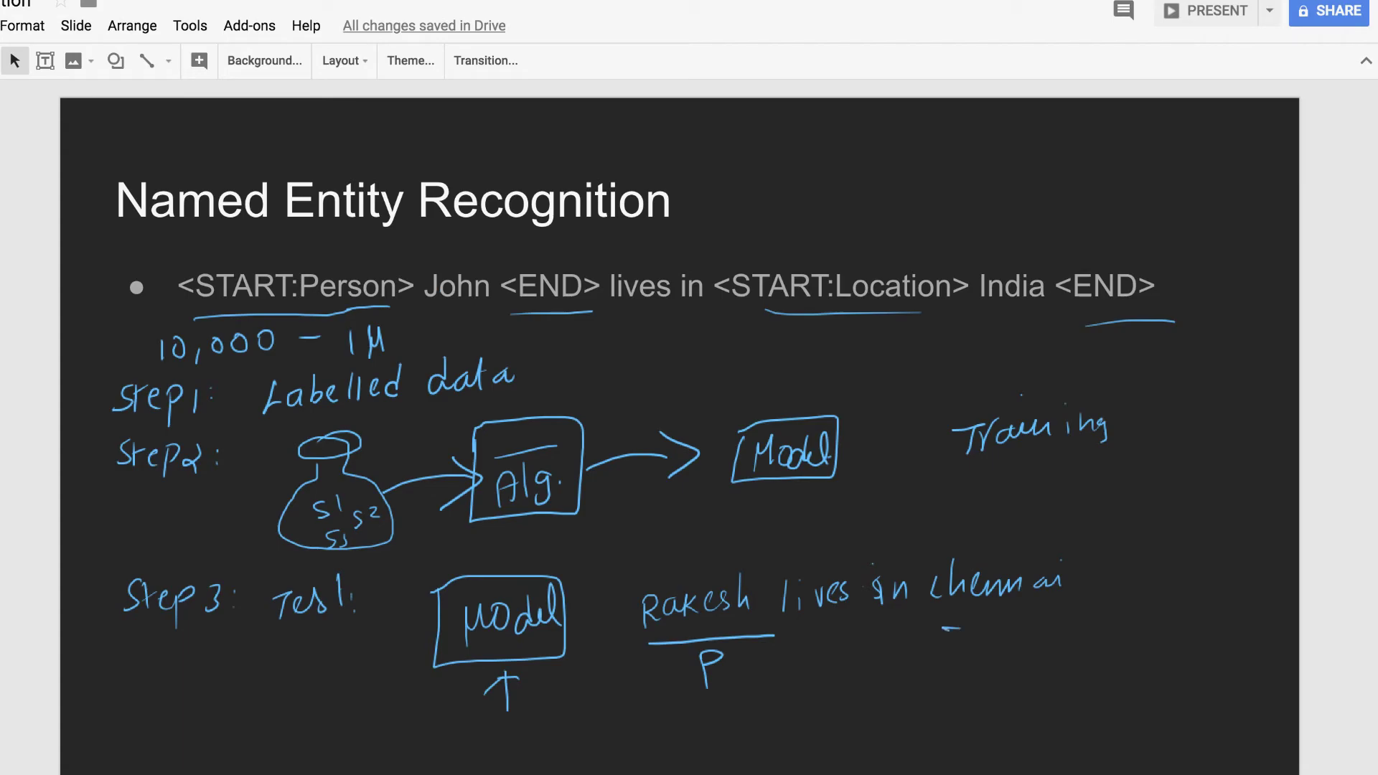
drag(943, 629, 1110, 622)
mouse_move(1002, 648)
mouse_down()
mouse_move(995, 663)
mouse_move(1023, 660)
mouse_up()
drag(1034, 642, 1027, 644)
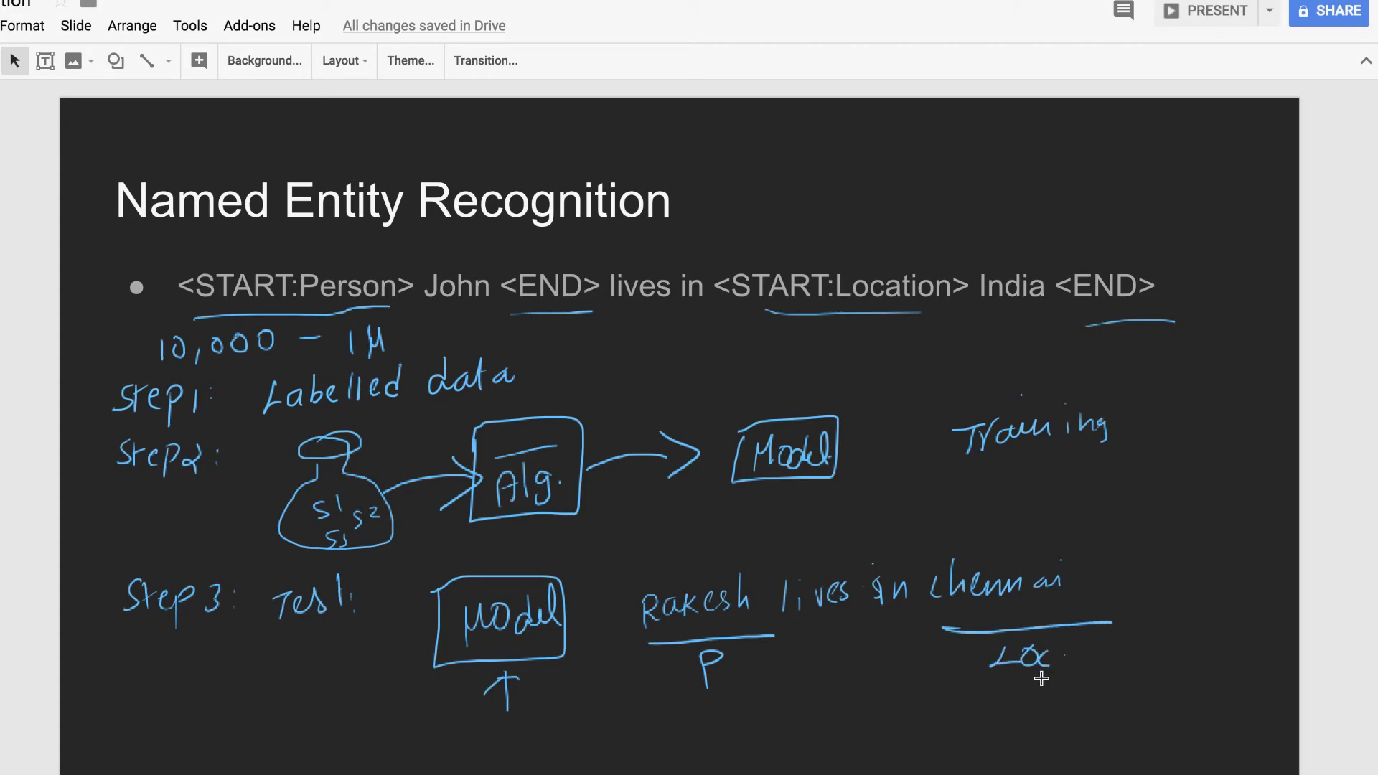